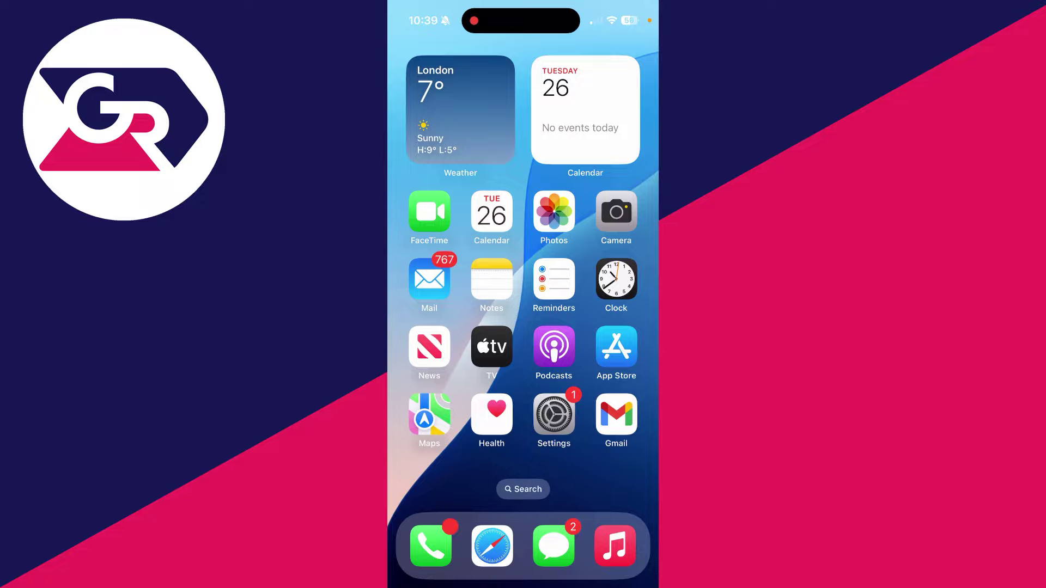
# Launch the Settings app from the iPhone home screen
pyautogui.click(554, 415)
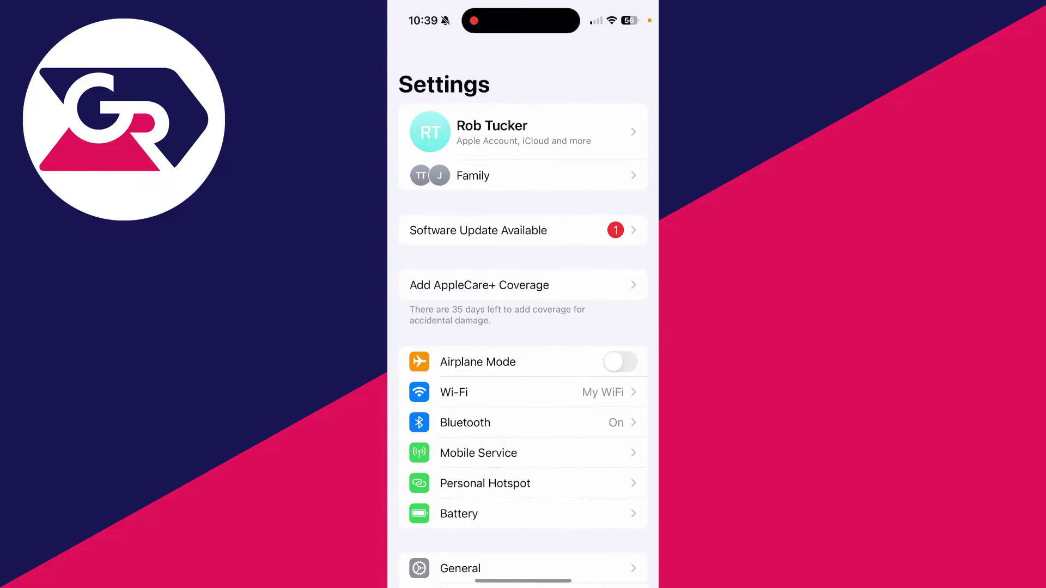
# Show the My WiFi network details in Wi-Fi settings, revealing router address 192.168.1.1
pyautogui.click(454, 393)
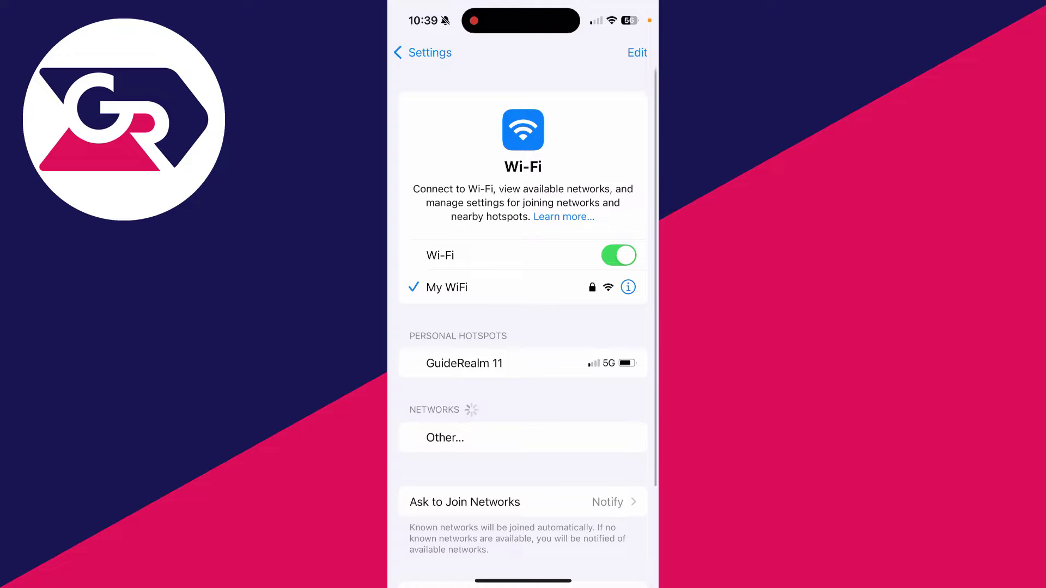
pyautogui.click(628, 287)
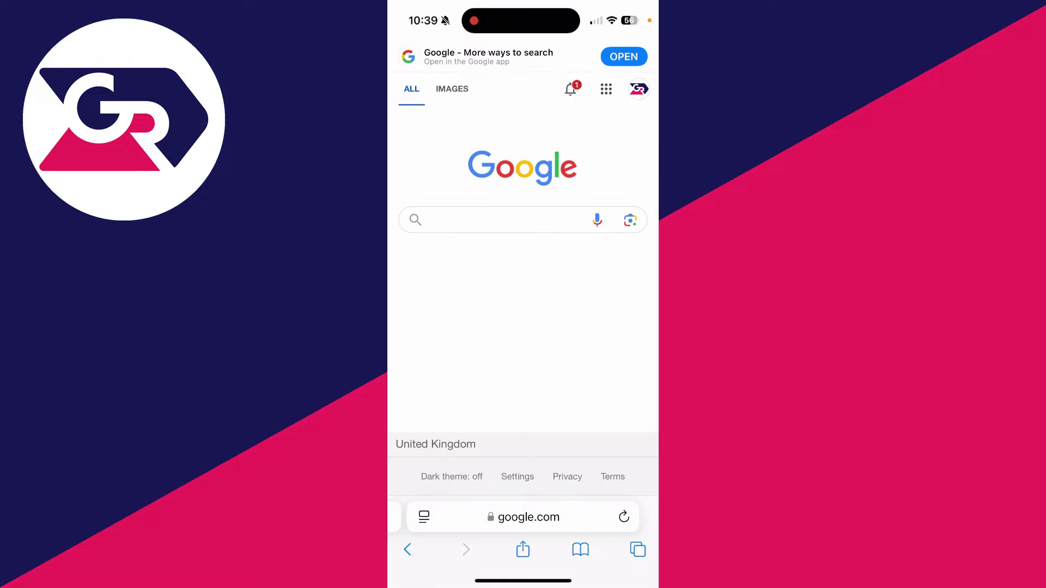
# Replace the Safari address with the pasted router address 192.168.1.1
pyautogui.click(524, 517)
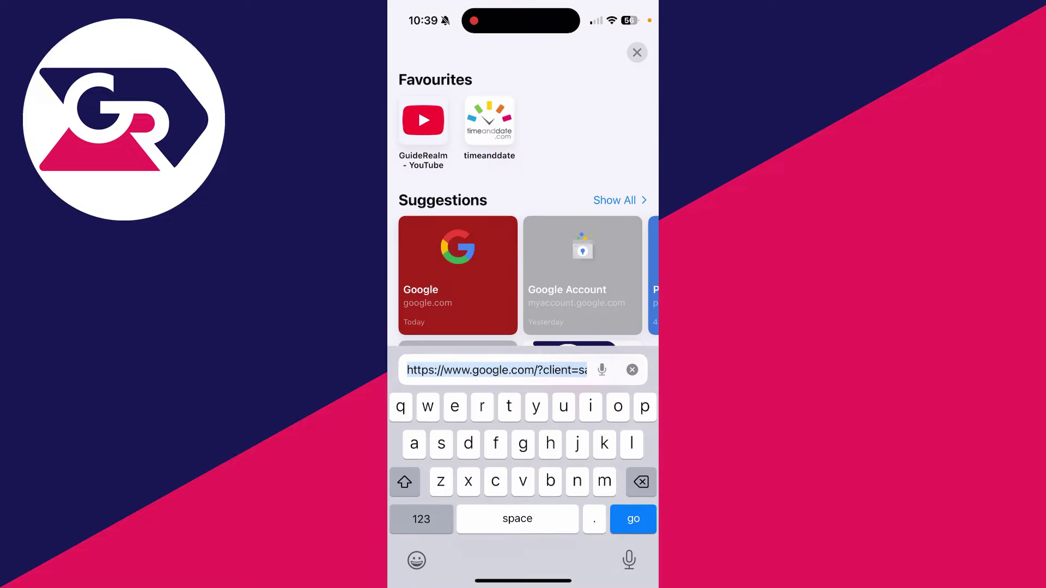
pyautogui.press('BackSpace')
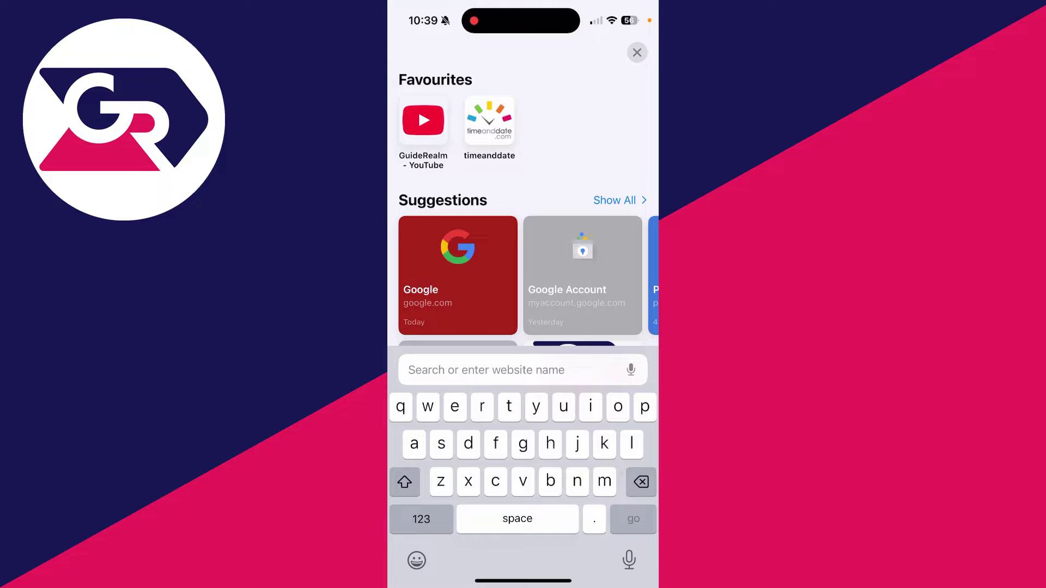
pyautogui.click(490, 369)
pyautogui.click(420, 339)
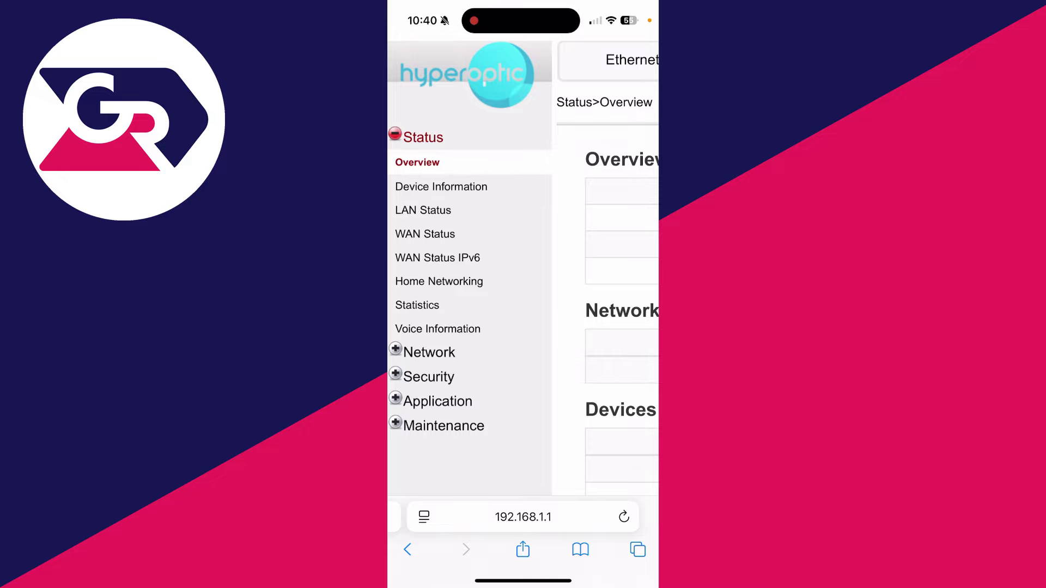
# Go to the router admin's Home Networking page to see the Local Devices table
pyautogui.click(440, 281)
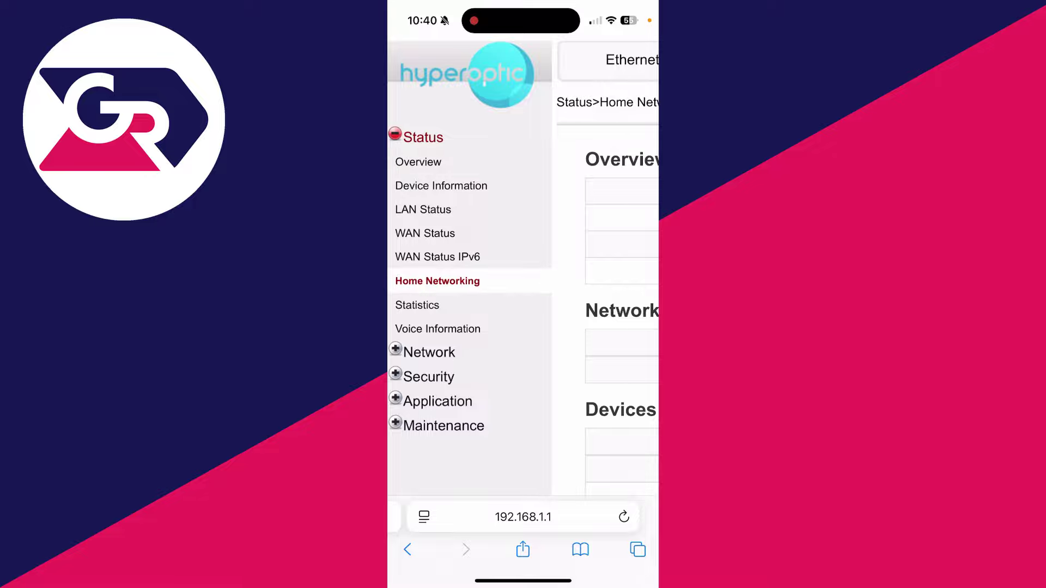
pyautogui.scroll(-5, 524, 270)
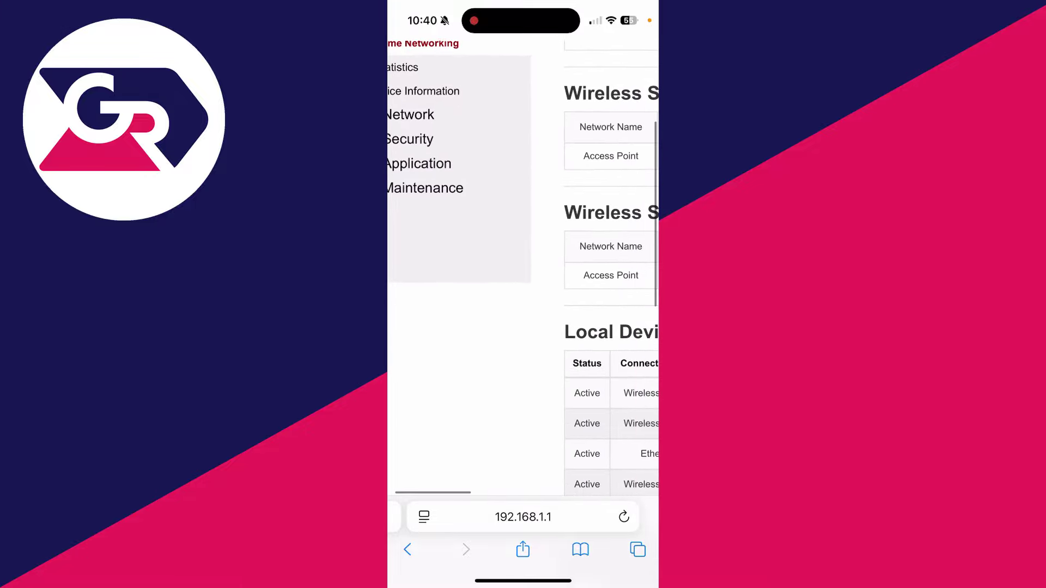
pyautogui.scroll(-5, 523, 270)
pyautogui.hscroll(2, 523, 269)
pyautogui.hscroll(2, 523, 270)
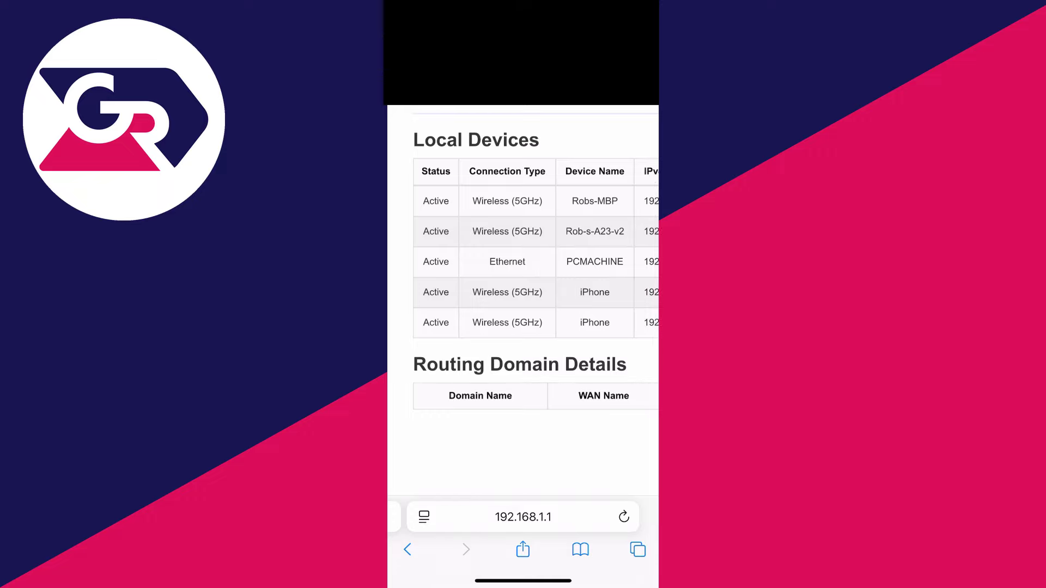
pyautogui.scroll(10, 523, 294)
pyautogui.scroll(3, 524, 294)
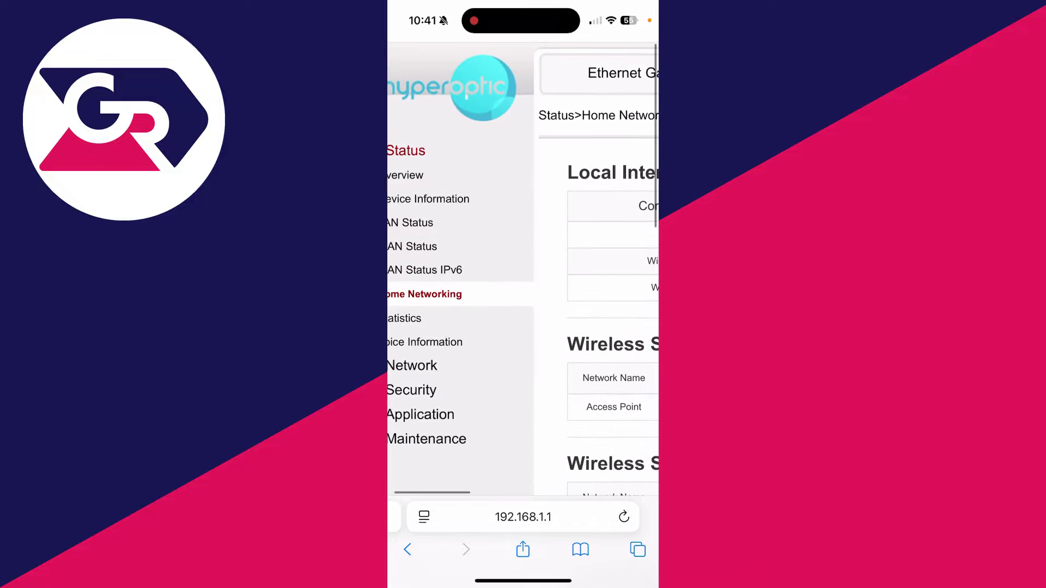
pyautogui.hscroll(-1, 524, 270)
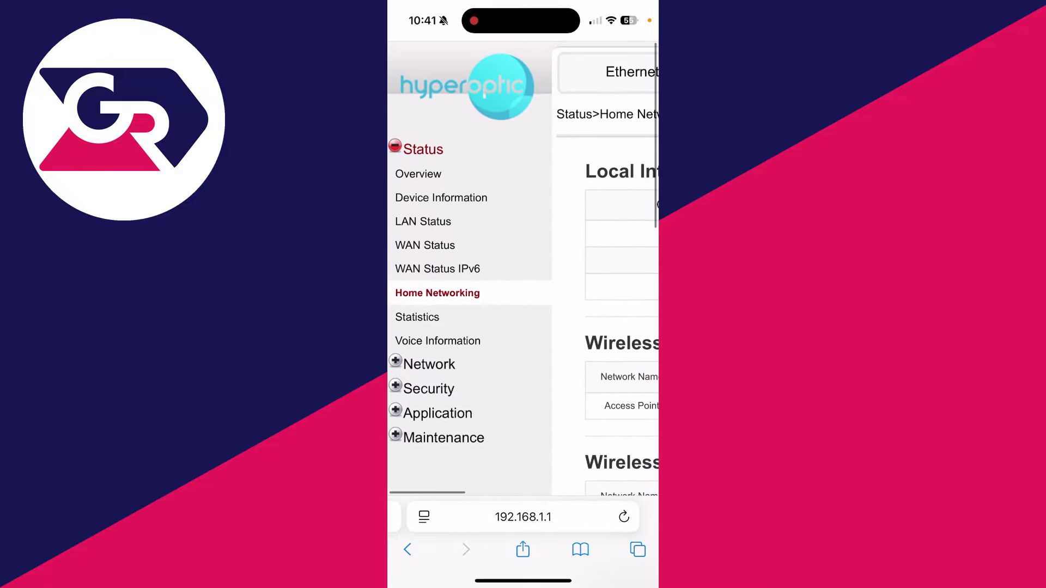